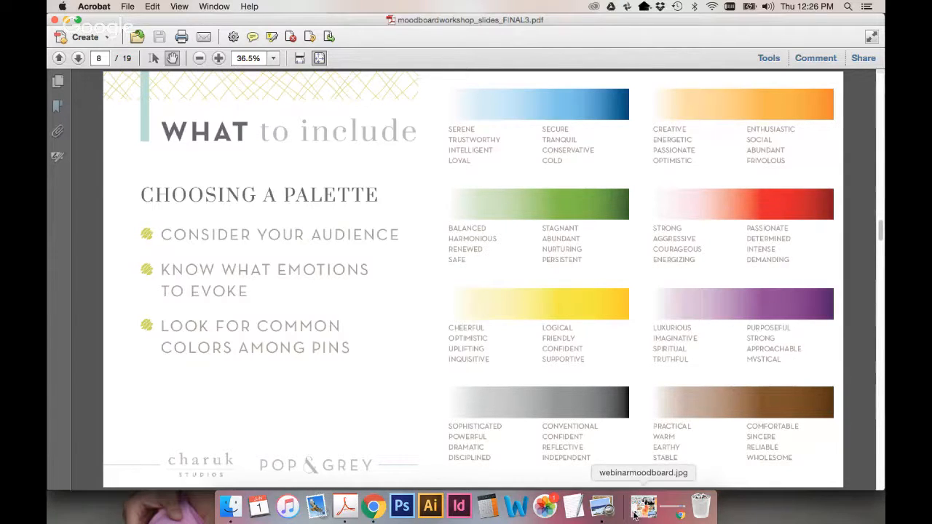
Switch to the Canva mood board in Chrome and recolour the uppermost palette swatch with a custom red, f51525
left_click(373, 506)
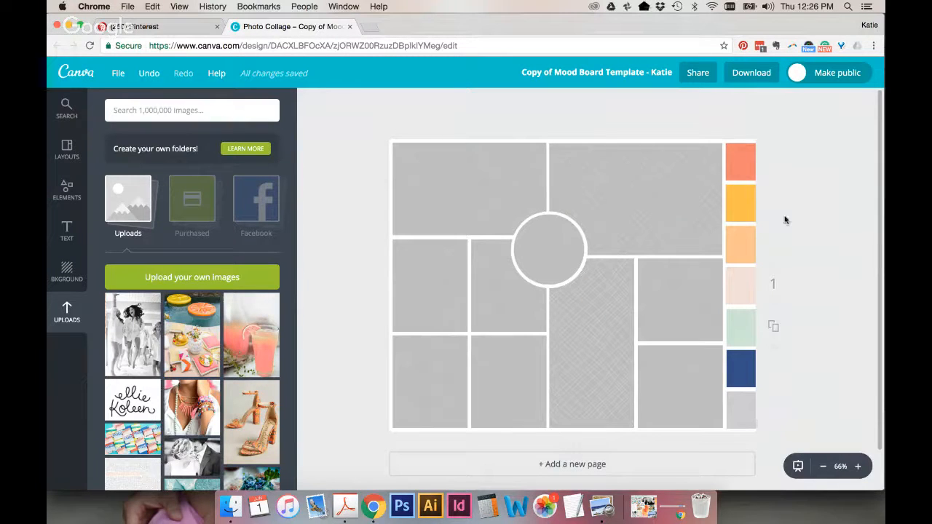
left_click(746, 157)
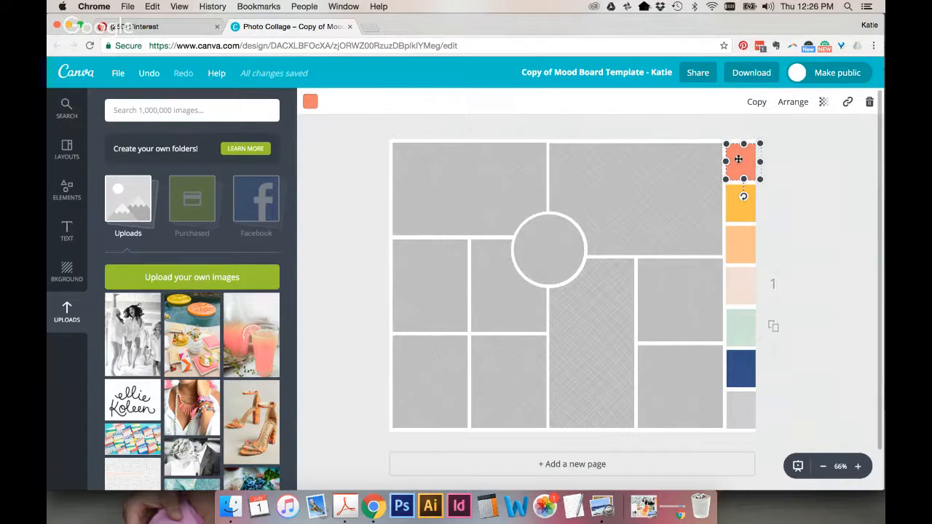
left_click(310, 104)
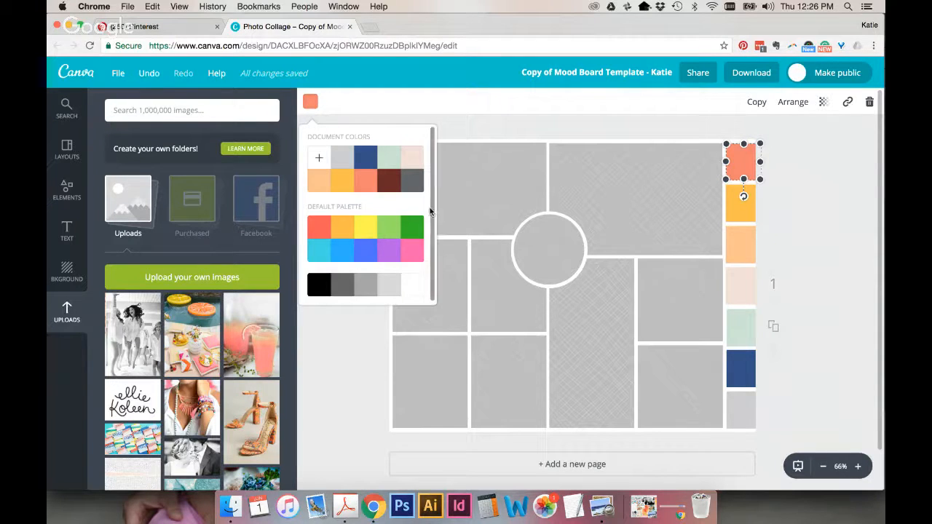
left_click(319, 161)
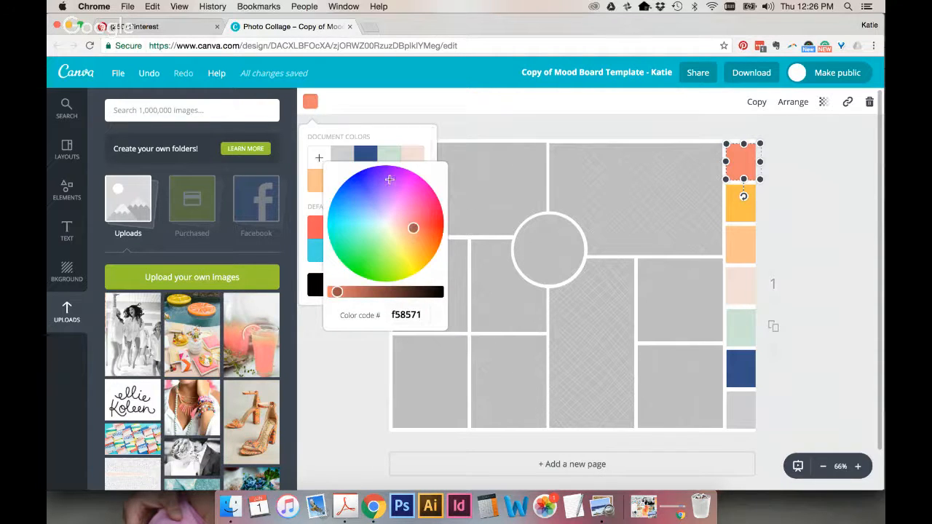
left_click_drag(389, 179, 433, 220)
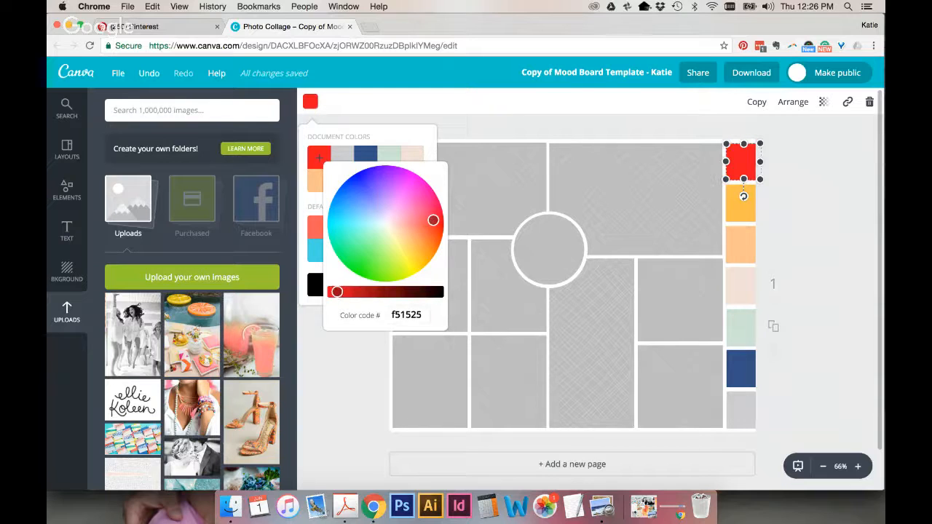
Darken the uppermost swatch's custom red to c4111d
left_click_drag(336, 292, 358, 284)
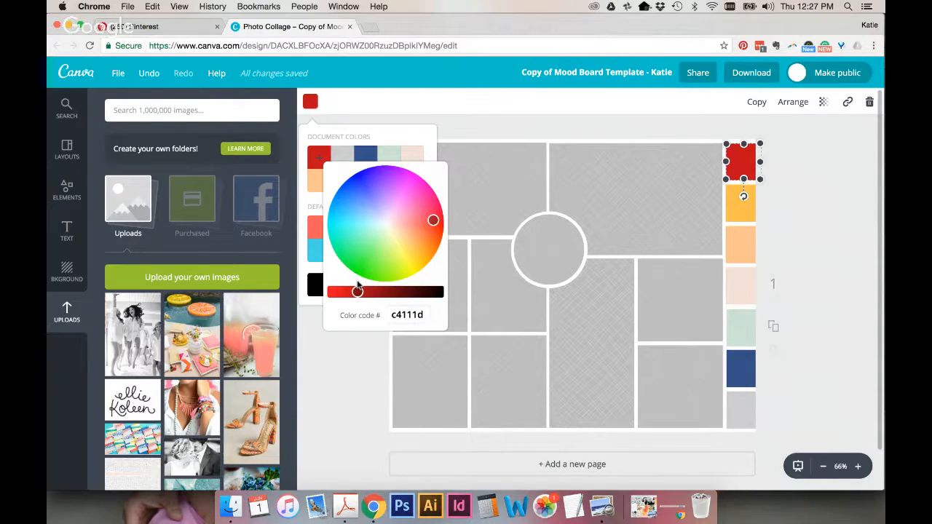
left_click_drag(427, 316, 386, 315)
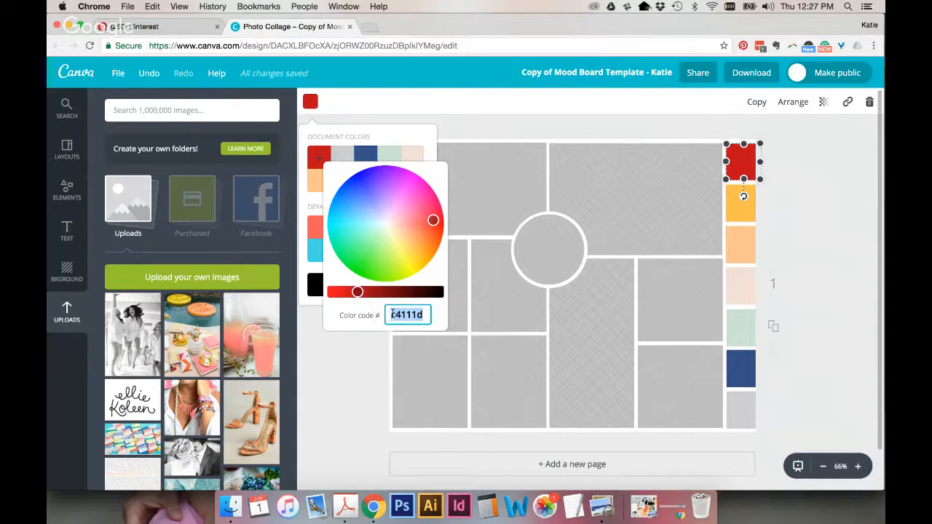
left_click(408, 318)
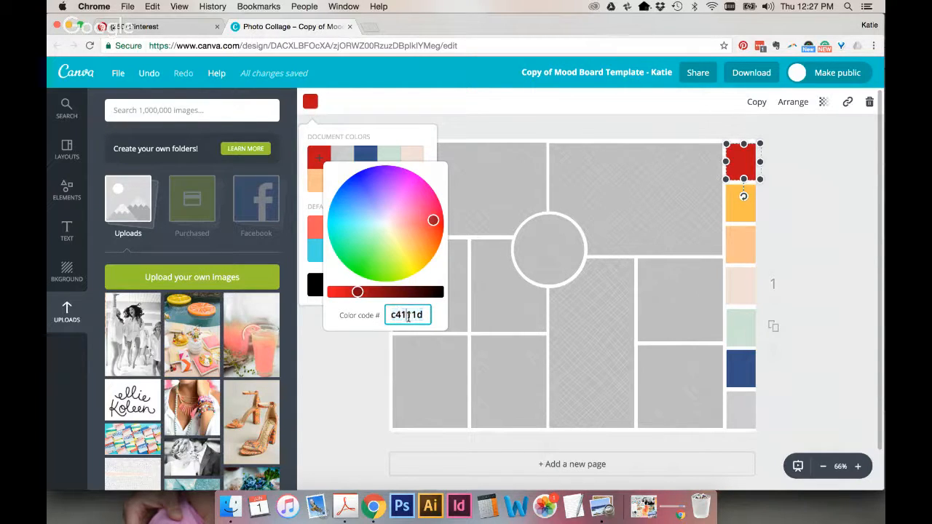
left_click(335, 352)
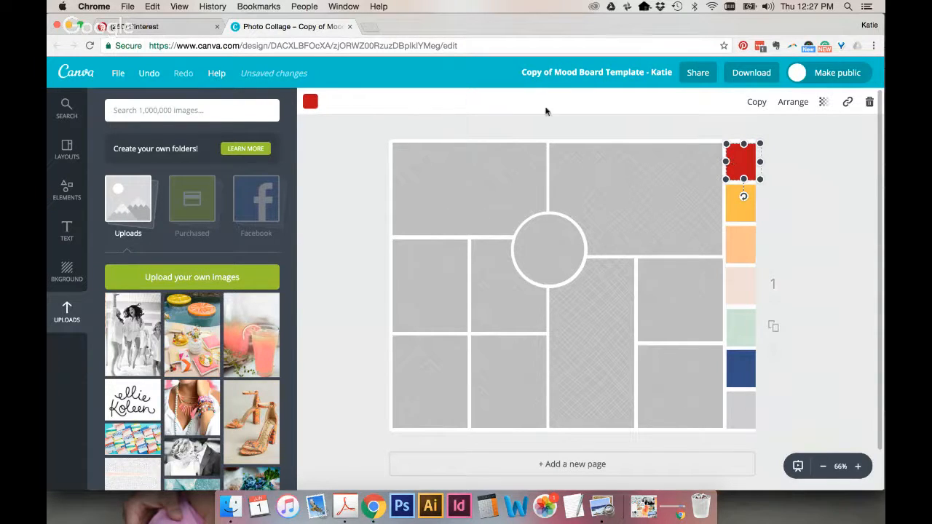
Recolour the uppermost palette swatch with the coral document colour and deselect it
left_click(310, 101)
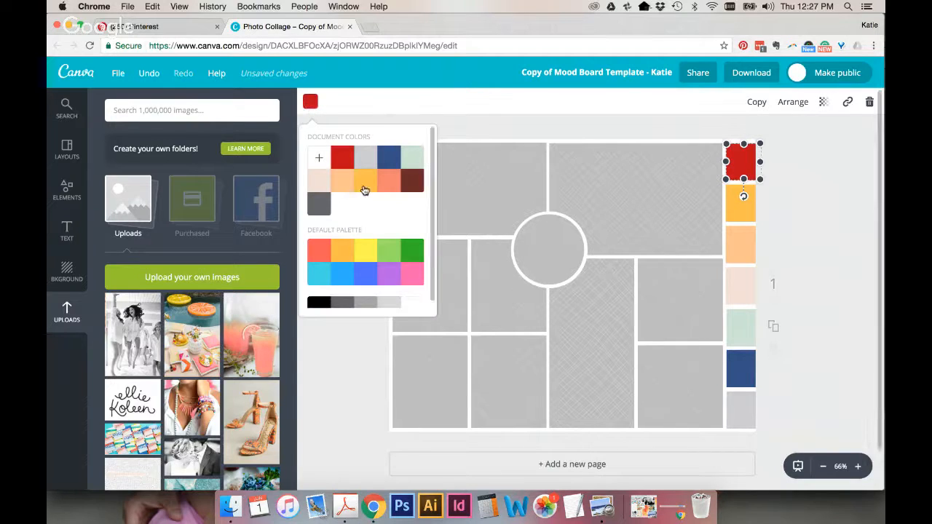
left_click(394, 181)
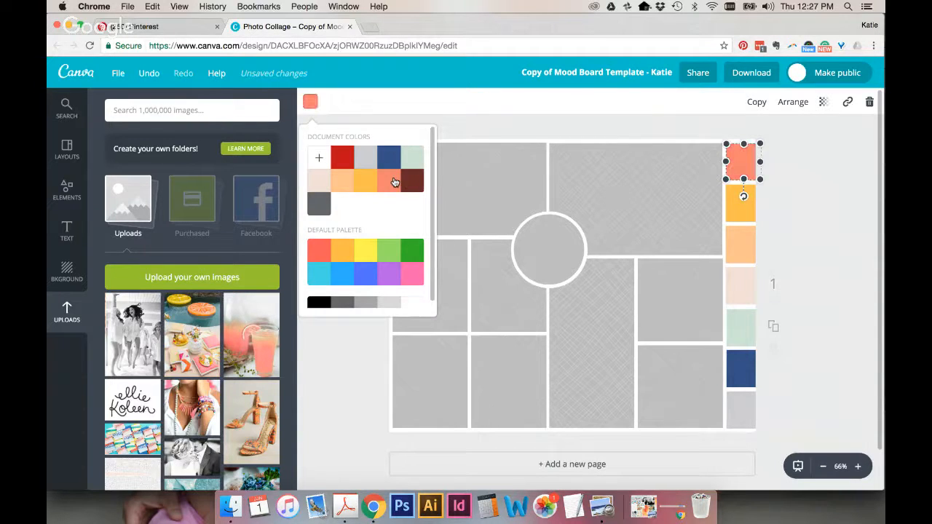
left_click(356, 366)
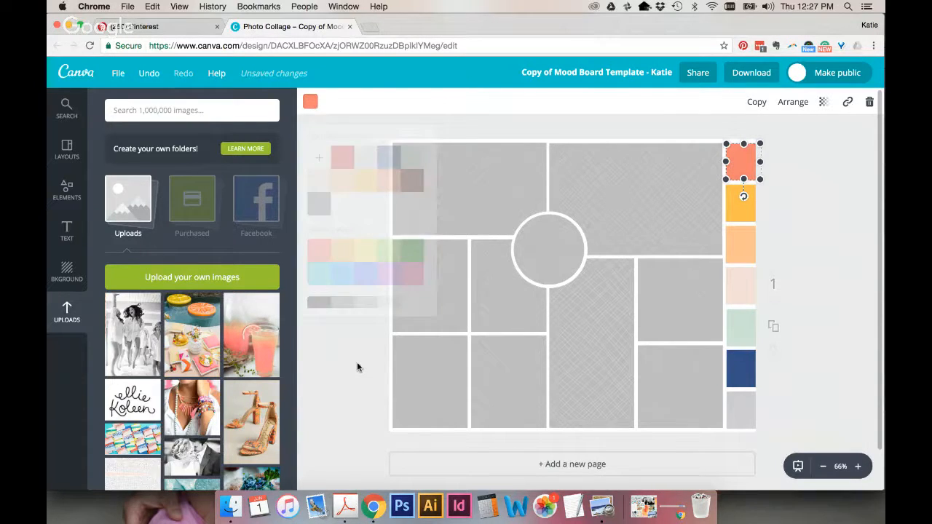
left_click(820, 242)
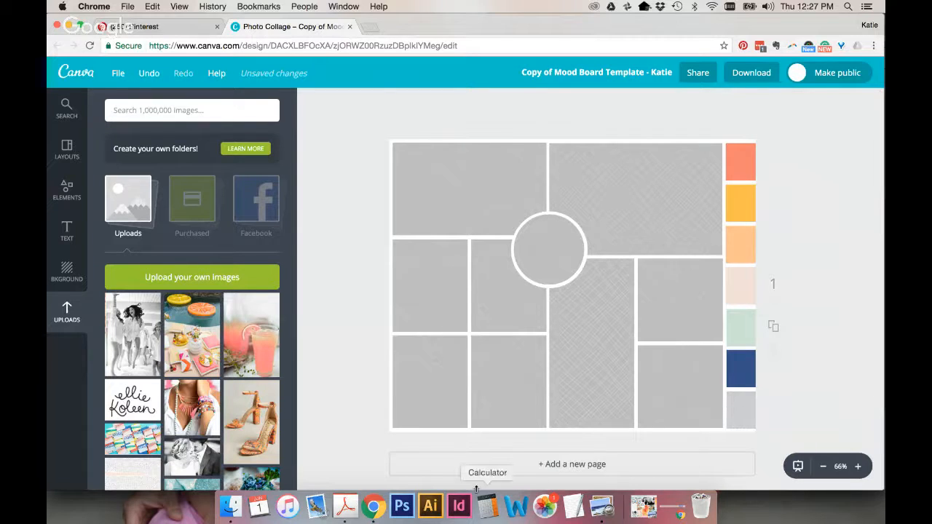
Switch to the workshop slides in Acrobat and advance past slide 8
left_click(345, 508)
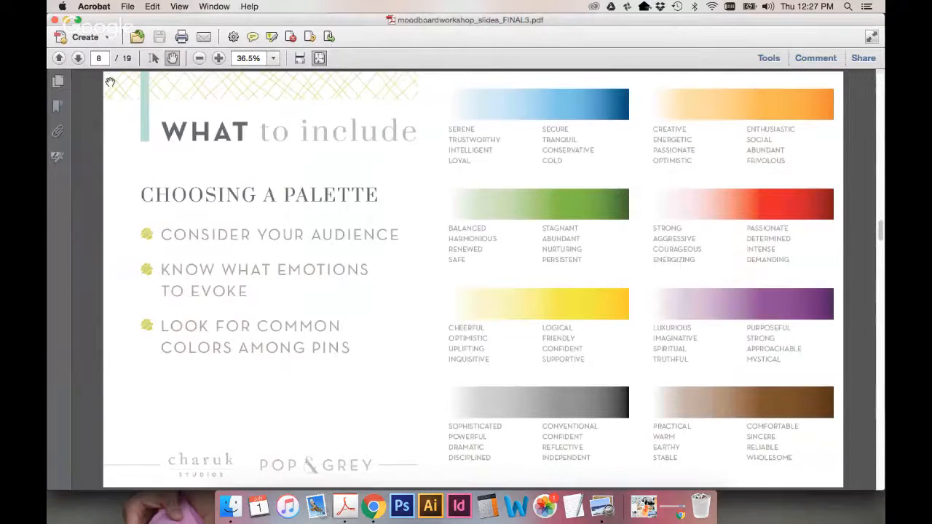
left_click(78, 58)
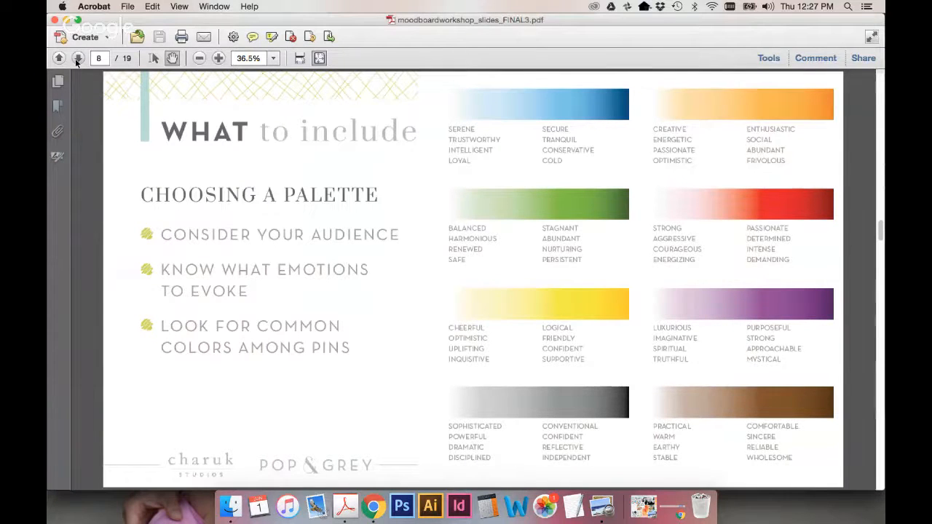
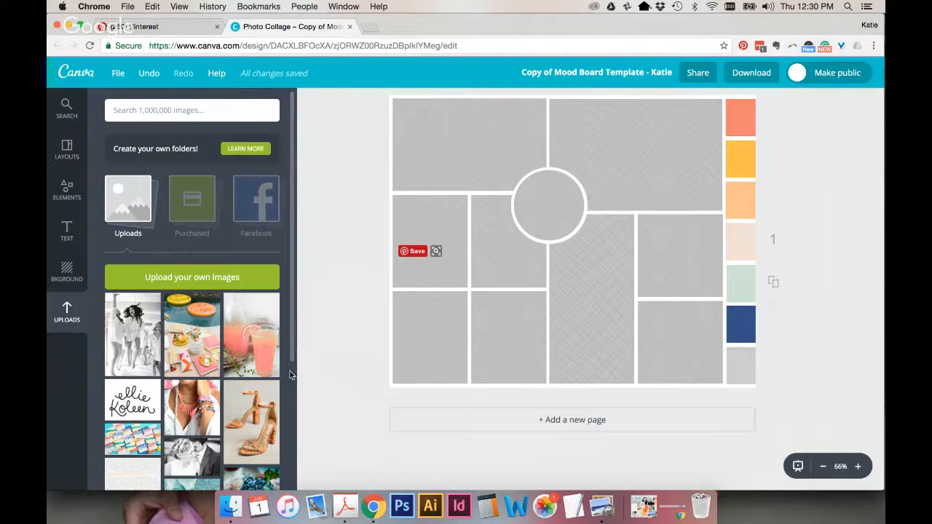
Look over the Workshop Mood Board pins on Pinterest and return to the Canva mood board design
mouse_move(293, 359)
left_mouse_down()
mouse_move(292, 459)
mouse_move(291, 351)
left_mouse_up()
left_click(176, 27)
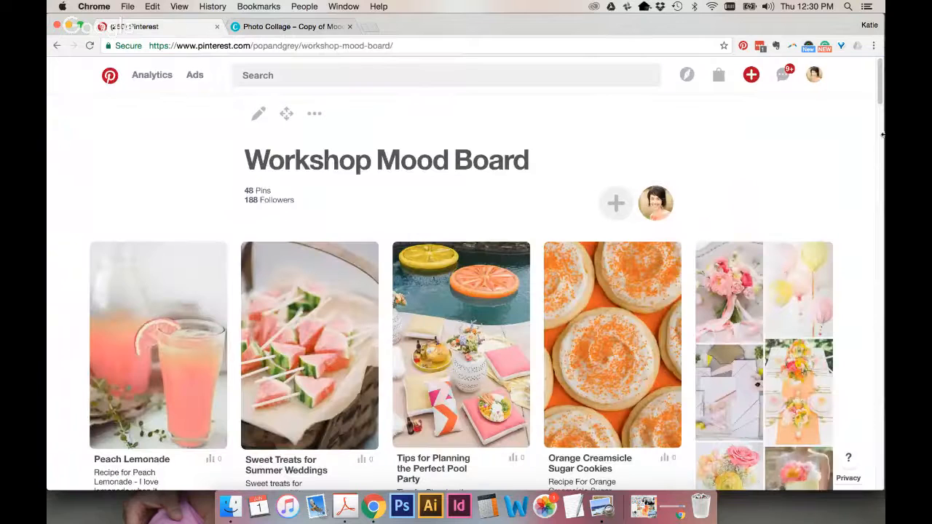
mouse_move(880, 98)
left_mouse_down()
mouse_move(877, 185)
mouse_move(876, 91)
left_mouse_up()
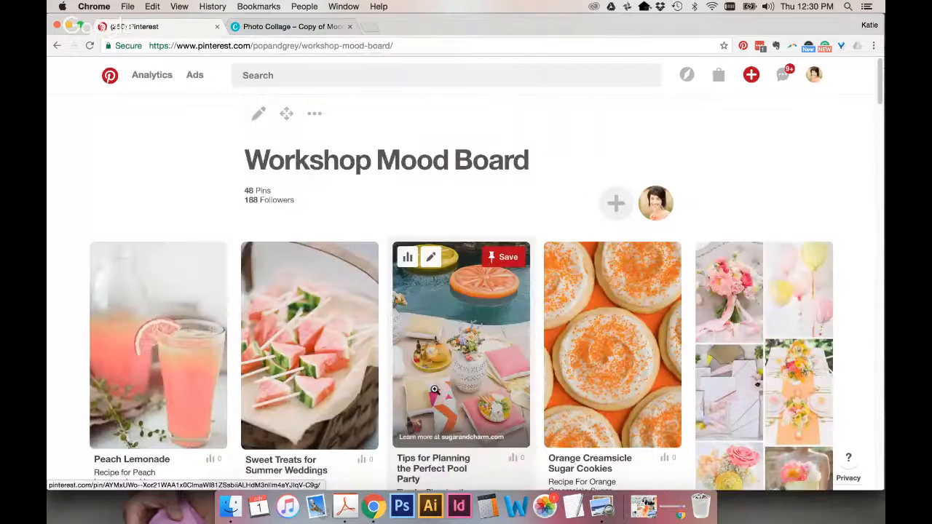
left_click(288, 26)
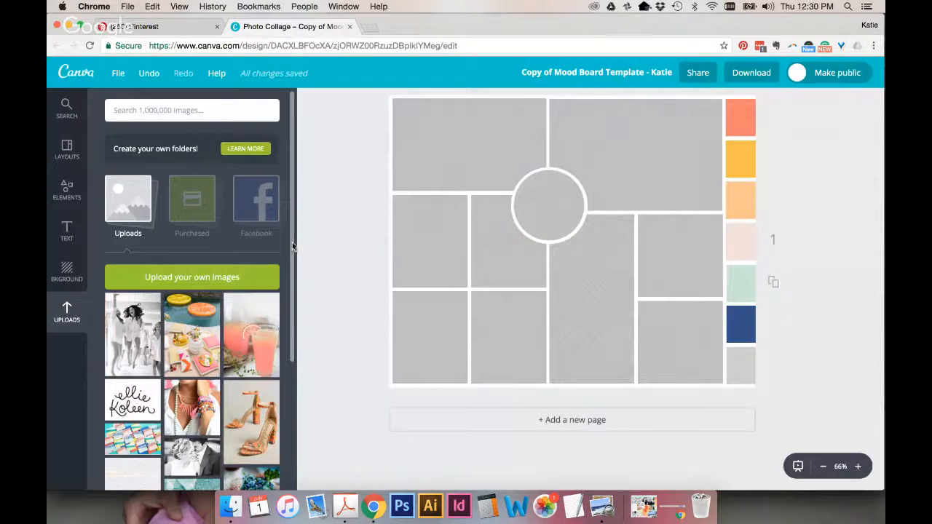
Place the uploaded black-and-white photo of jumping women in the tall cell below the circle, undoing the small extra move
left_click_drag(294, 247, 292, 357)
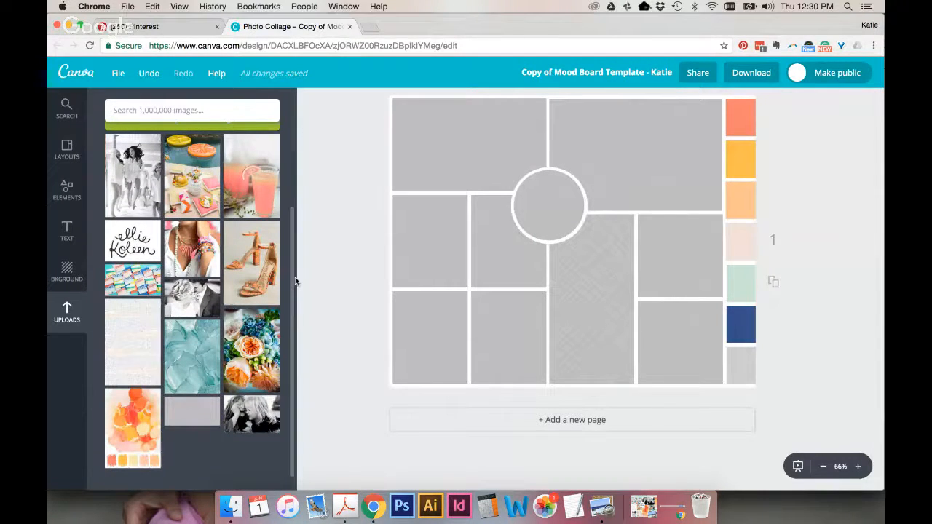
left_click_drag(294, 281, 291, 251)
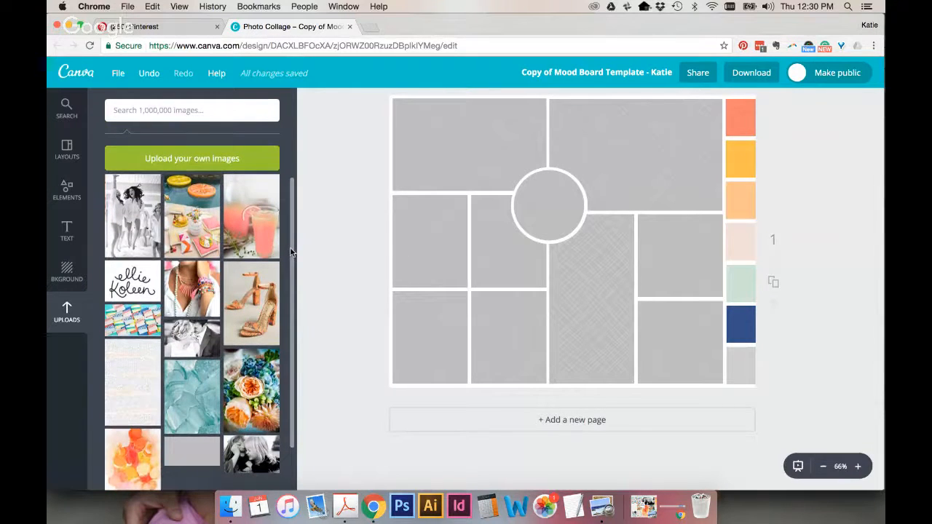
left_click(131, 219)
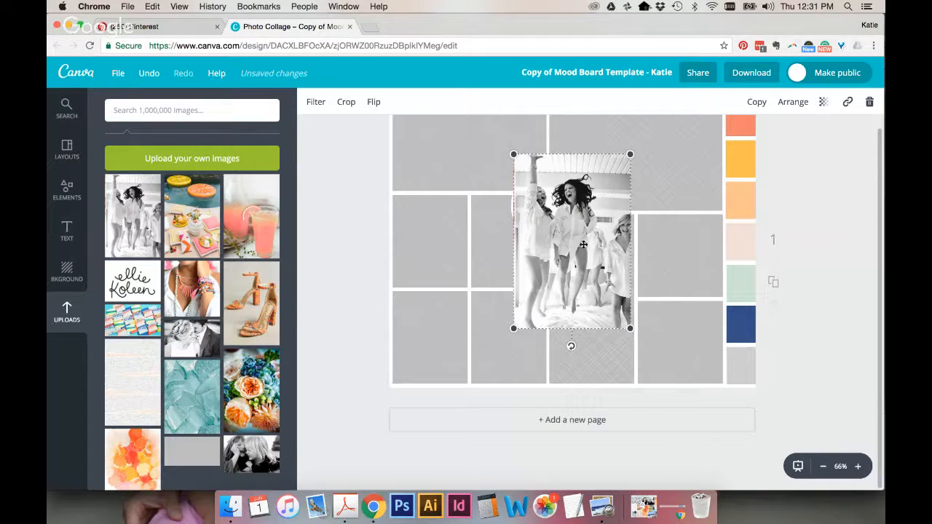
left_click_drag(583, 244, 602, 289)
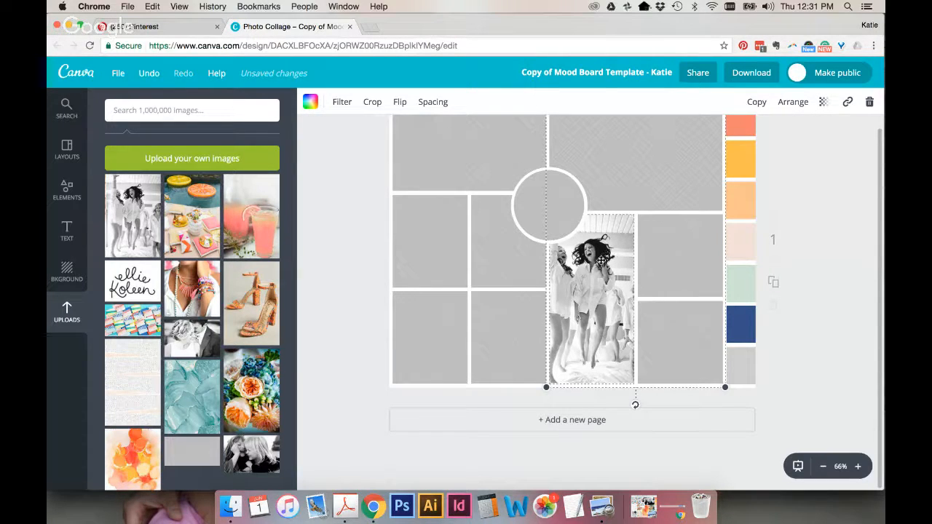
mouse_move(601, 260)
left_mouse_down()
mouse_move(449, 291)
mouse_move(527, 264)
mouse_move(595, 263)
left_mouse_up()
key("super+z")
Add a blank second page to the design and return to the collage page
left_click(518, 418)
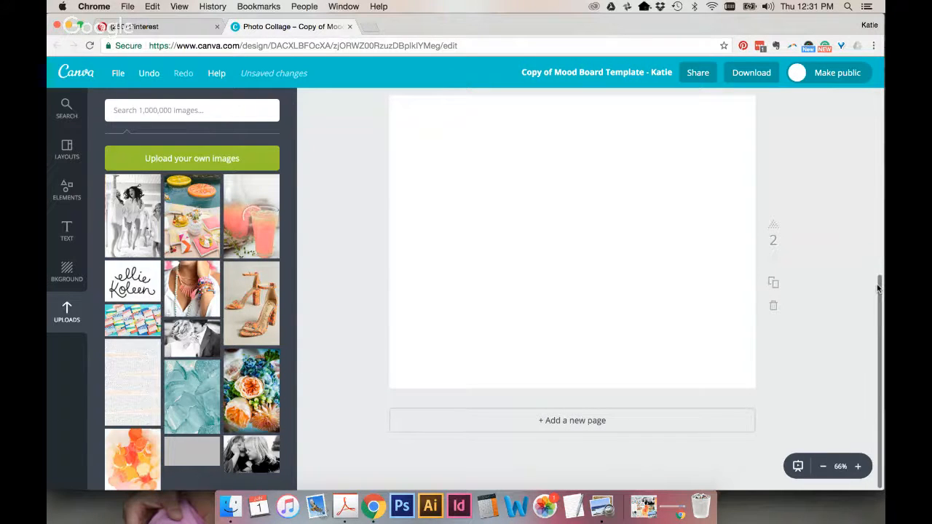
scroll(877, 289, "up", 5)
Try to reposition the jumping-women photo within the tall cell's crop, cancel it, and reopen the crop
left_click(620, 270)
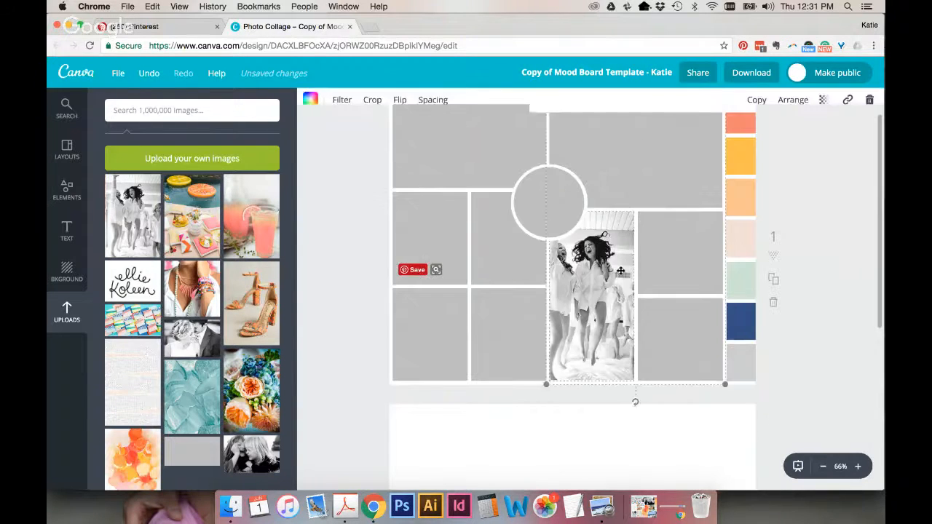
double_click(620, 271)
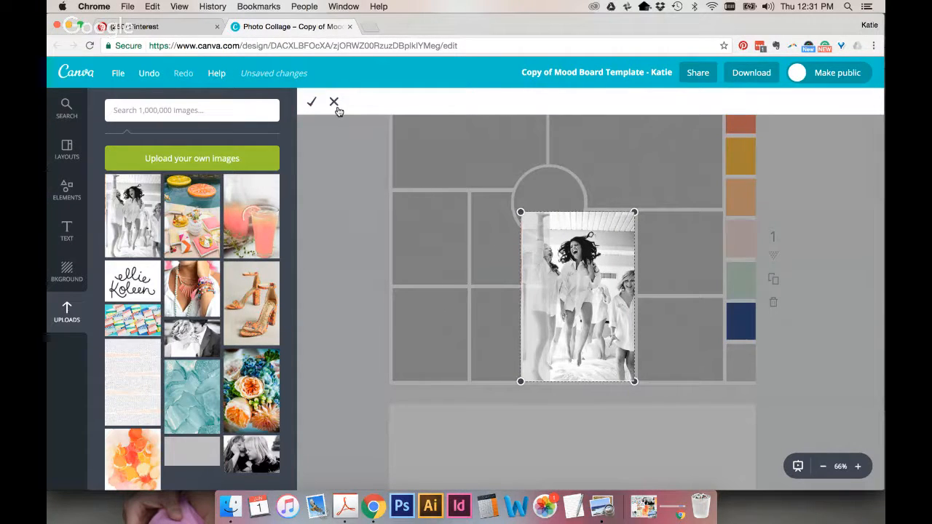
left_click(334, 103)
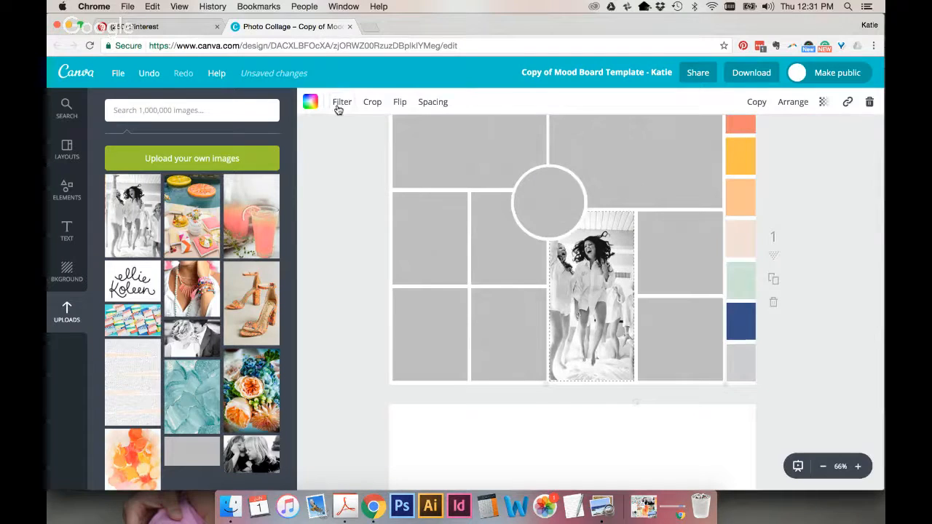
double_click(603, 275)
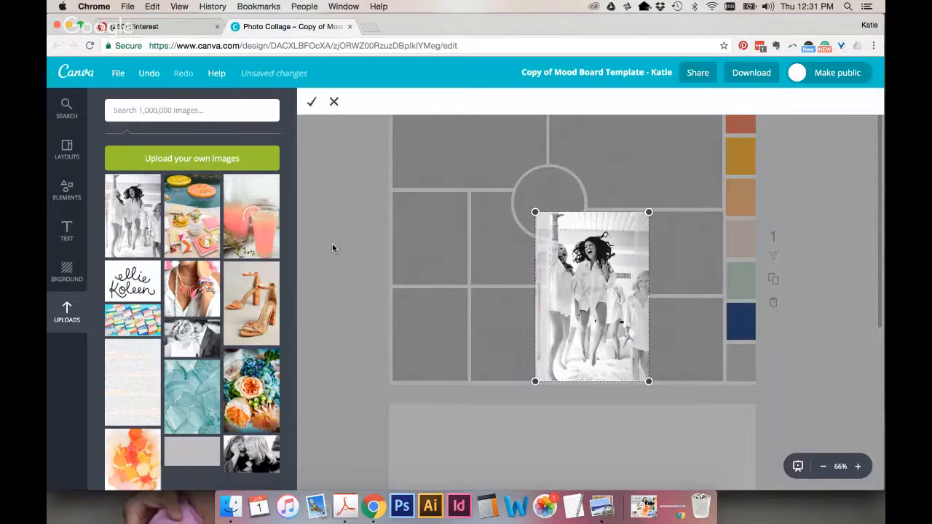
Place the jumping-women photo in the collage's bottom-left cell and the colourful bouquet photo in the cell right of the tall one
left_click(141, 200)
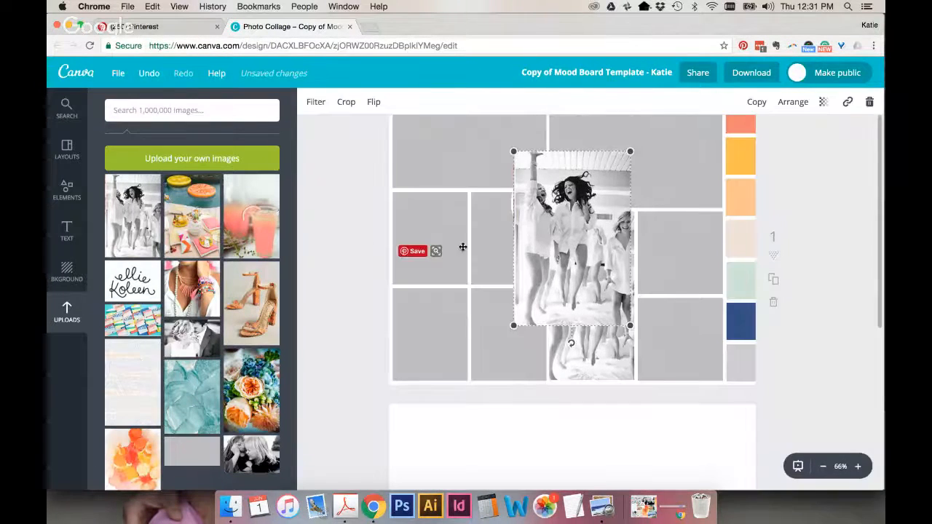
left_click_drag(524, 247, 410, 314)
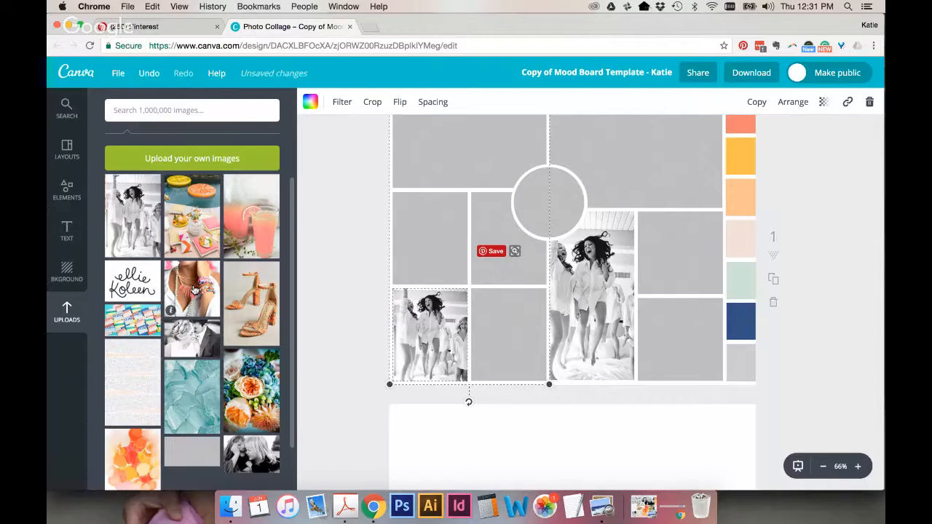
left_click_drag(271, 393, 690, 252)
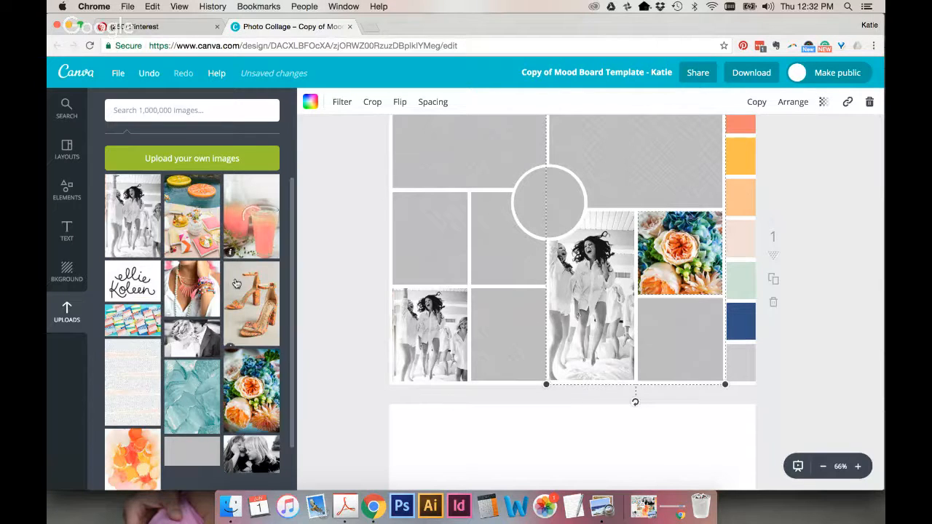
Fill the collage's large upper-right cell with the black-and-white couple photo, and replace it with the photo of two laughing girls
left_click(191, 343)
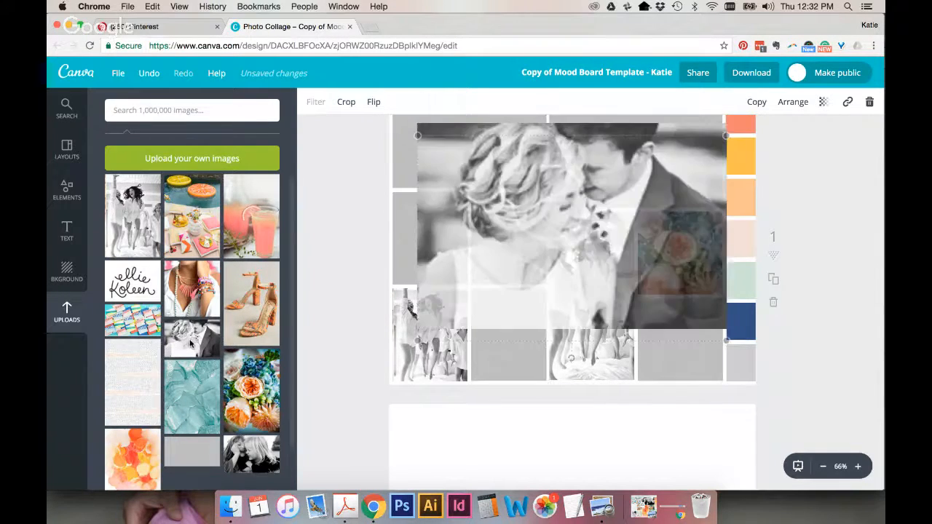
left_click_drag(596, 229, 609, 192)
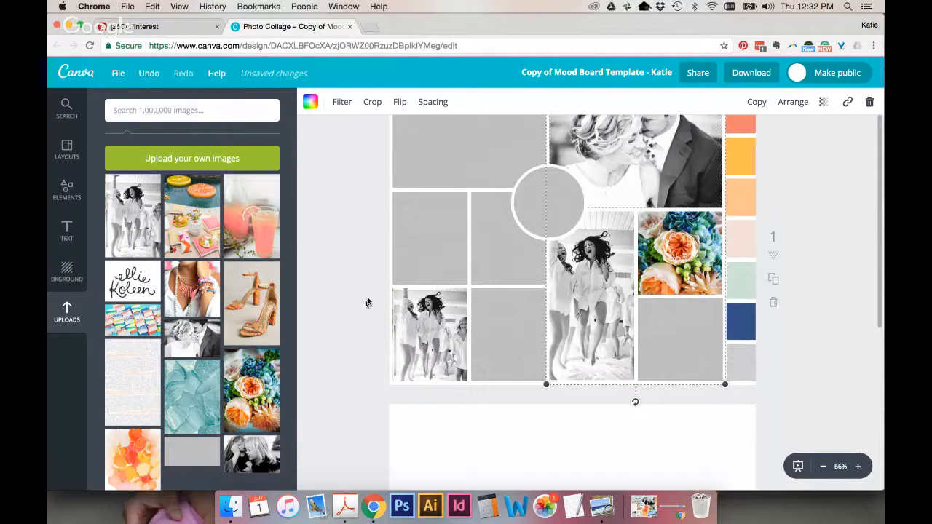
left_click(248, 453)
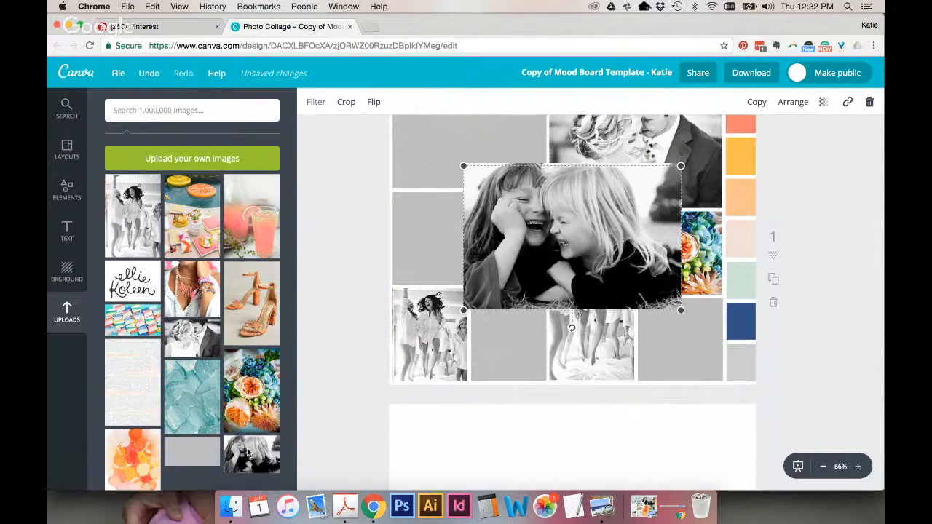
left_click_drag(548, 228, 633, 156)
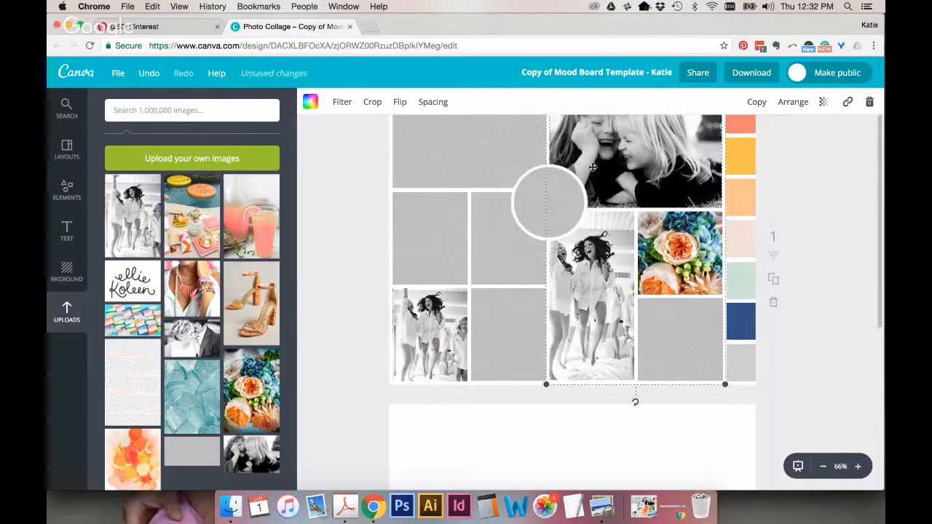
Place the orange sandals photo in the collage cell at the lower left of the central circle
scroll(737, 402, "up", 2)
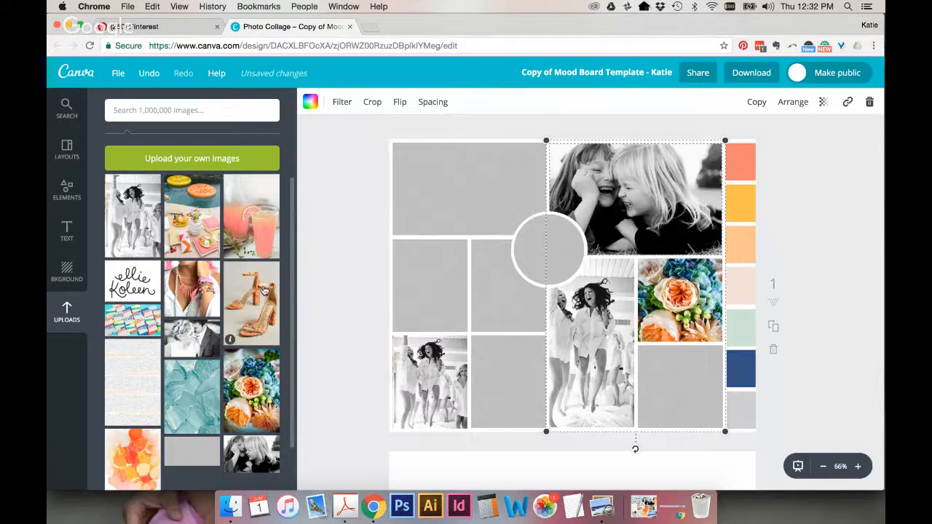
left_click_drag(263, 293, 501, 306)
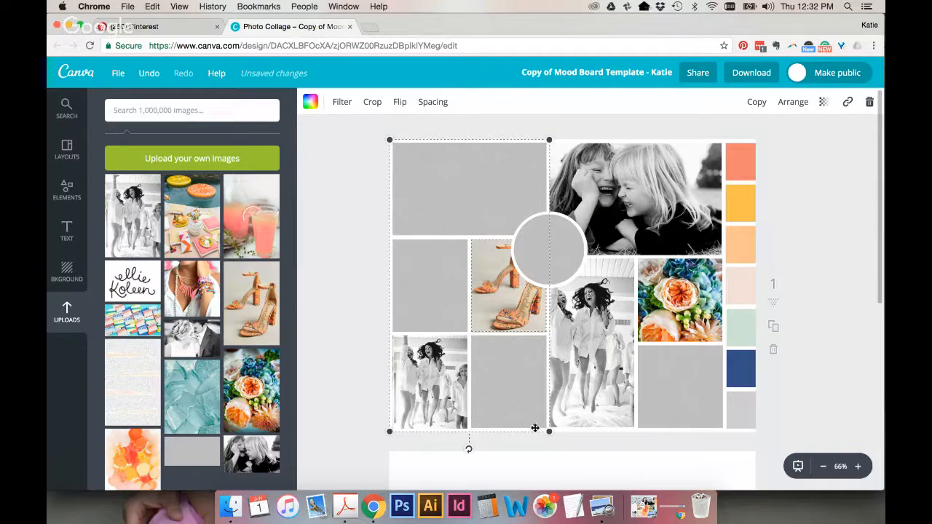
Replace the bouquet photo beside the tall cell with the coral necklace photo, then open its crop and cancel it
left_click(211, 287)
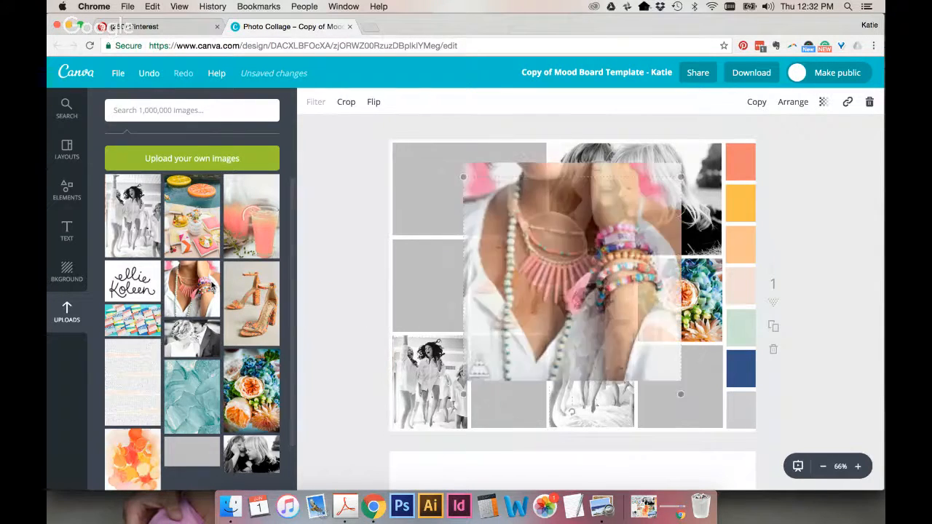
left_click_drag(597, 268, 688, 363)
key("super+z")
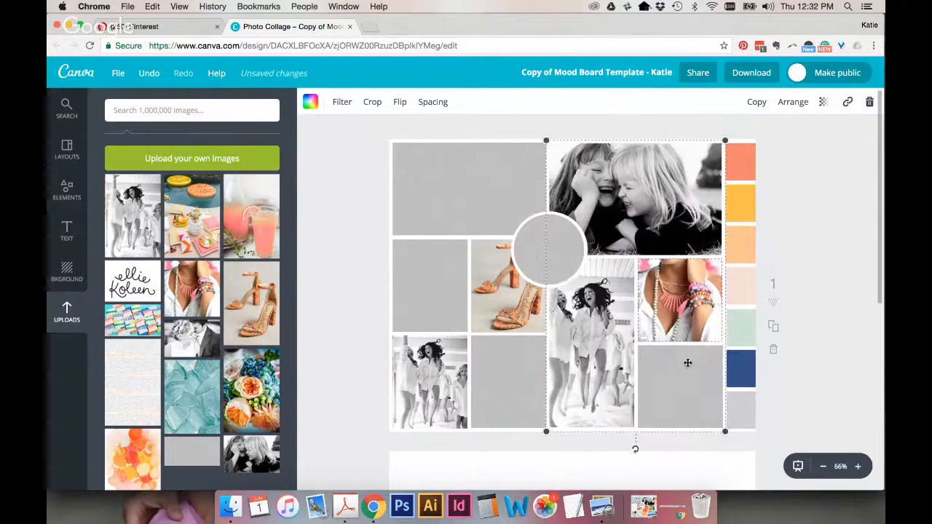
double_click(685, 333)
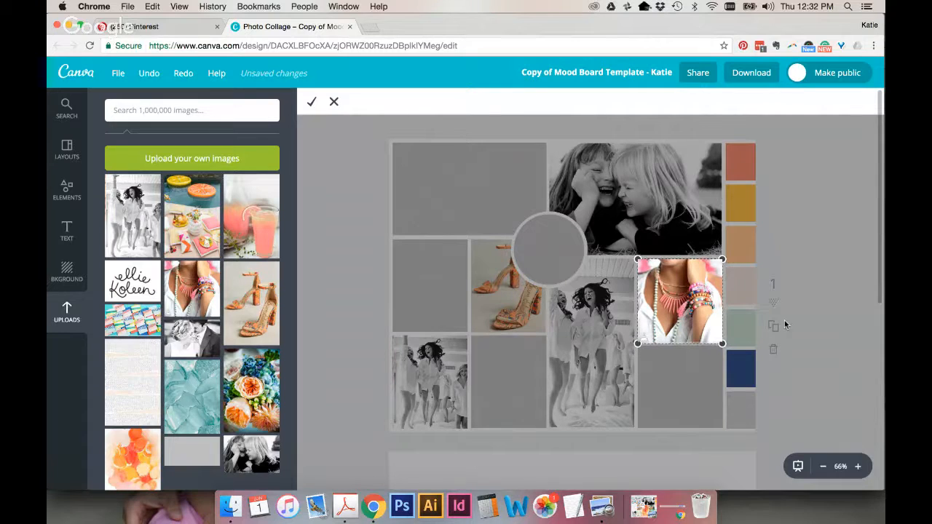
left_click(333, 104)
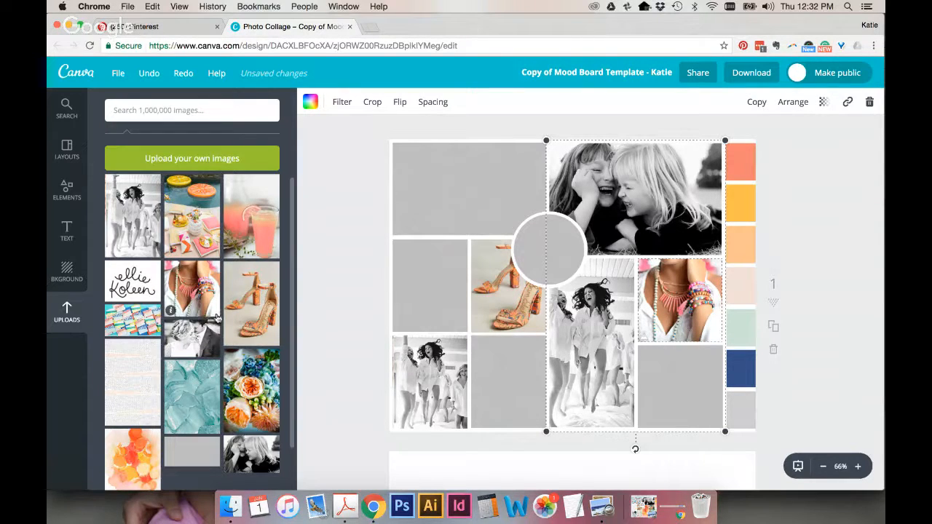
Fill the collage's bottom-right cell with the coral necklace photo and put the colourful bouquet photo back in the cell above it
left_click(193, 295)
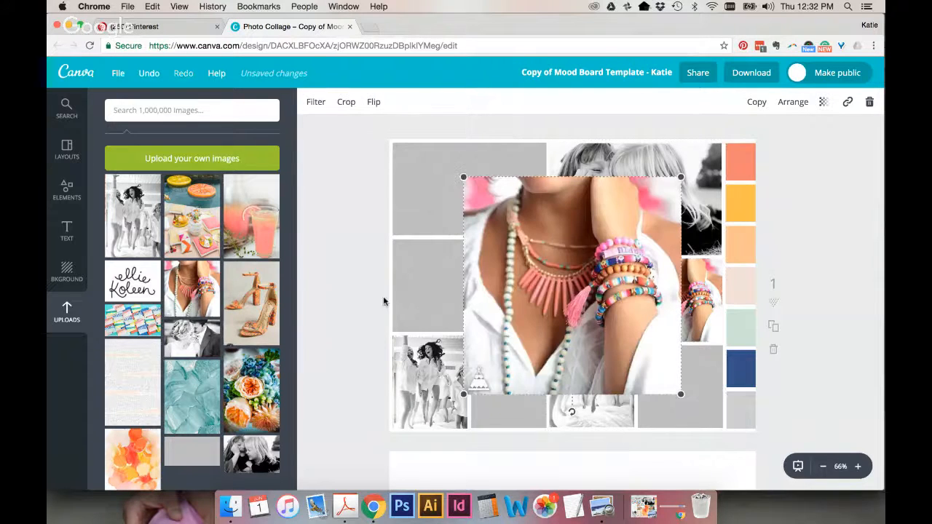
left_click_drag(557, 353, 648, 396)
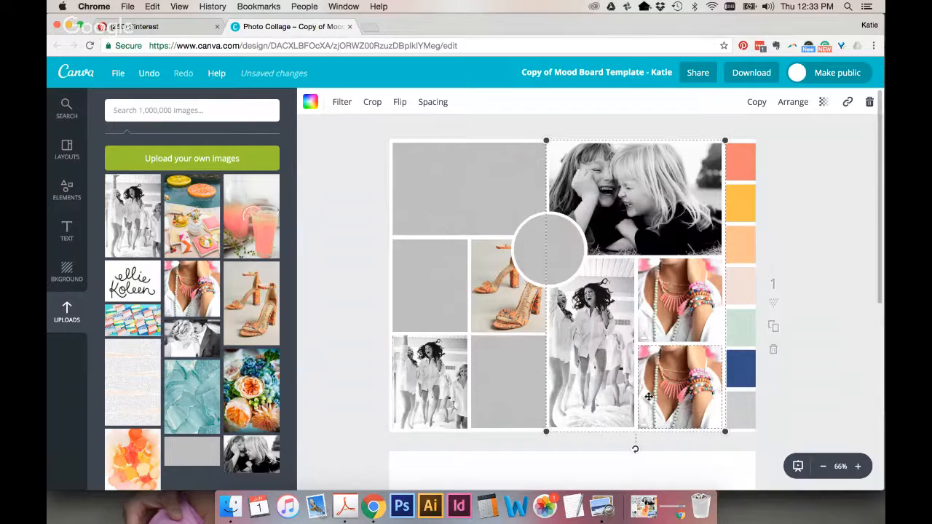
left_click(268, 391)
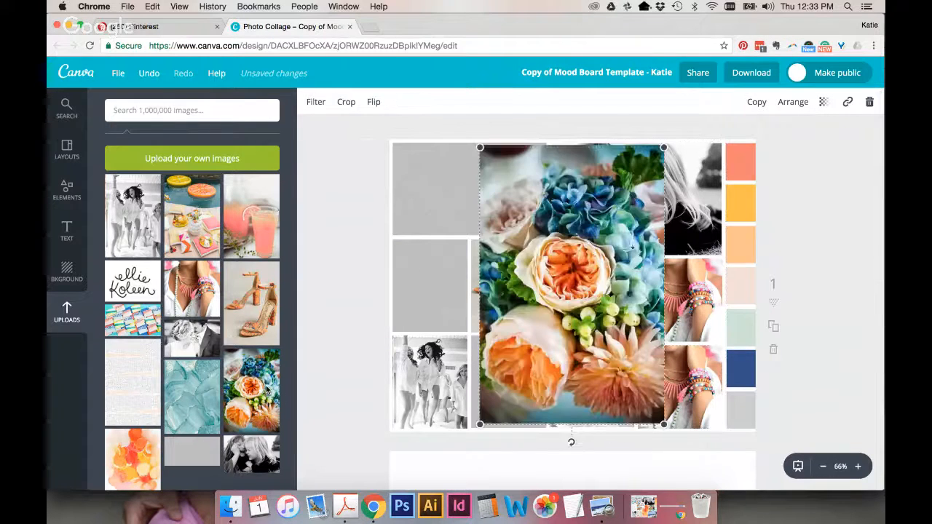
left_click_drag(606, 306, 687, 306)
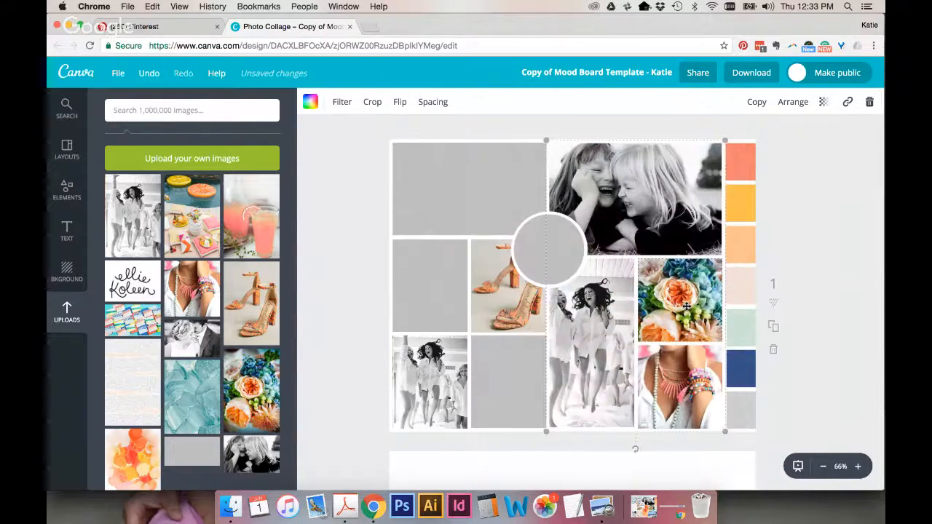
Replace the jumping-women photo in the tall cell with the grey line-pattern image and deselect it
left_click(193, 448)
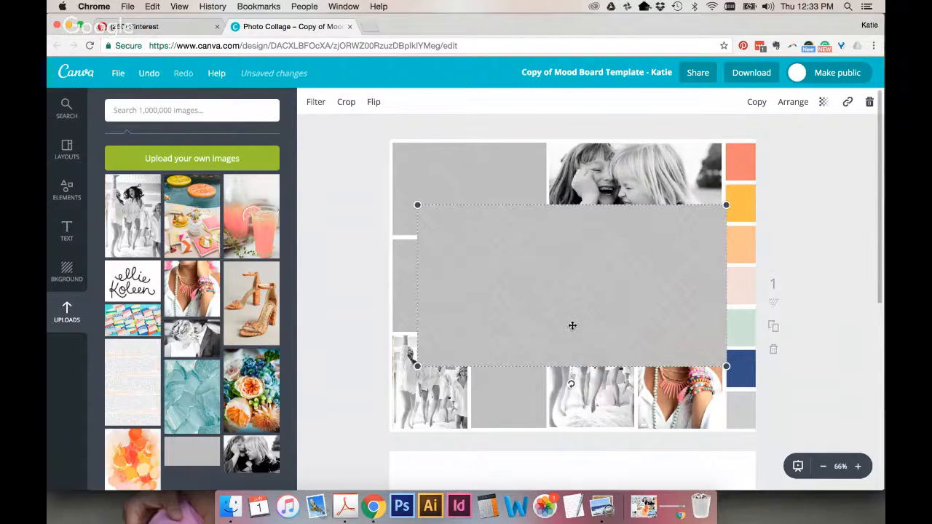
left_click_drag(573, 325, 591, 379)
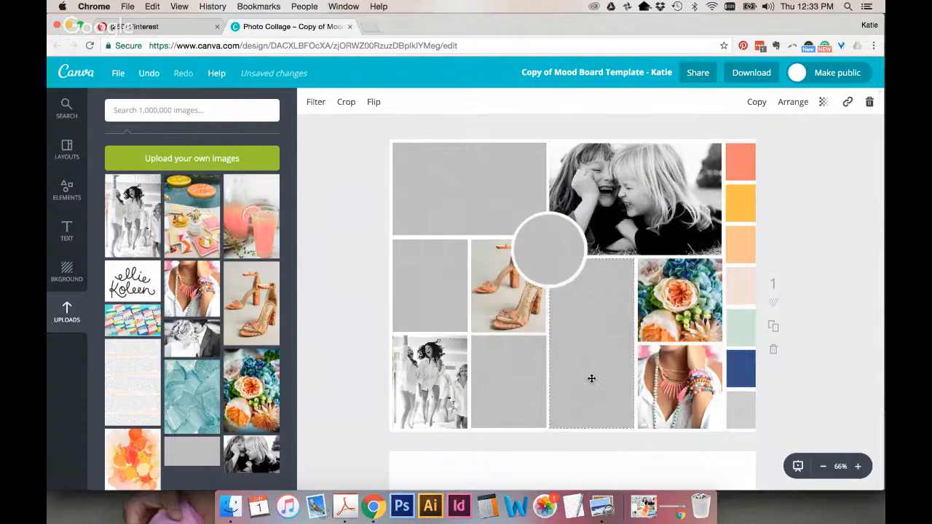
left_click(814, 251)
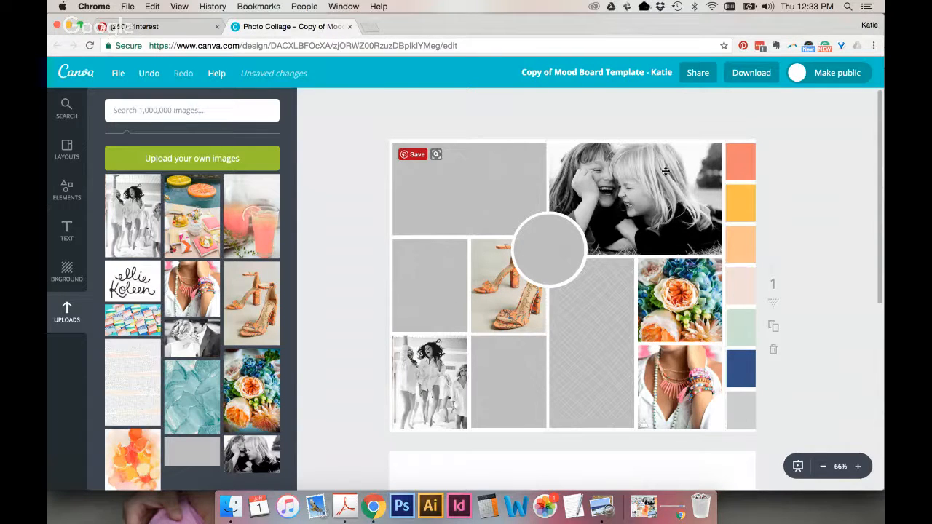
Switch to the mood board workshop slides in Adobe Acrobat Pro
left_click(345, 510)
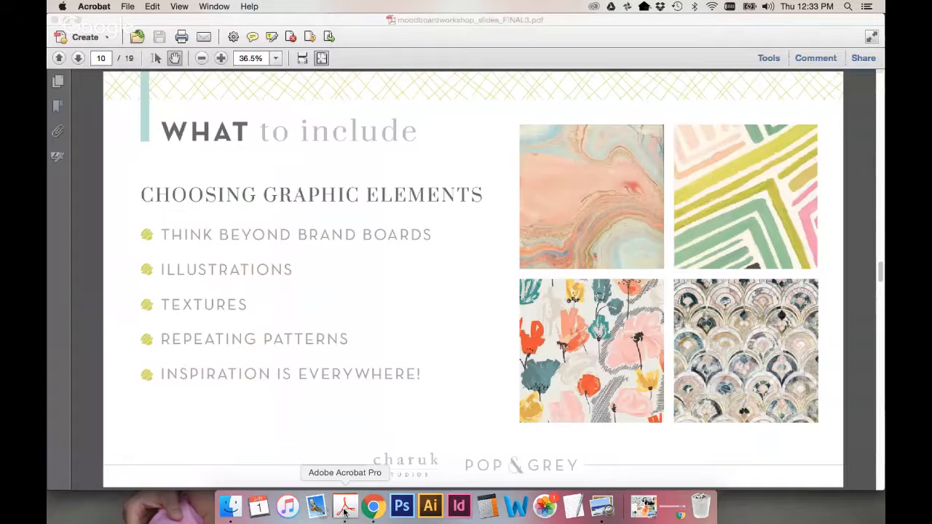